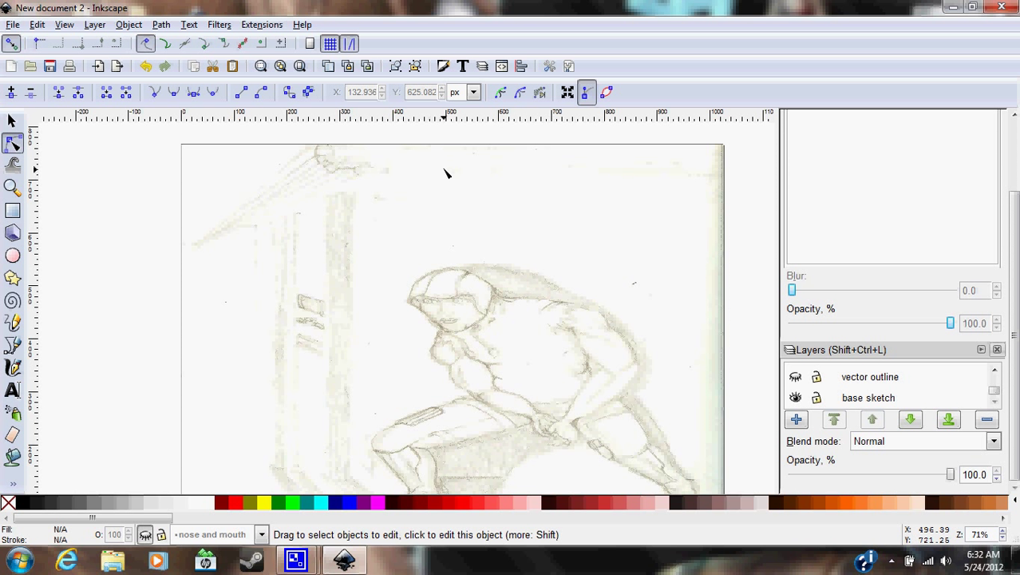
Minimize Inkscape, restore the sketch window, and browse the File and Extensions menus
scroll(444, 182, "down", 2)
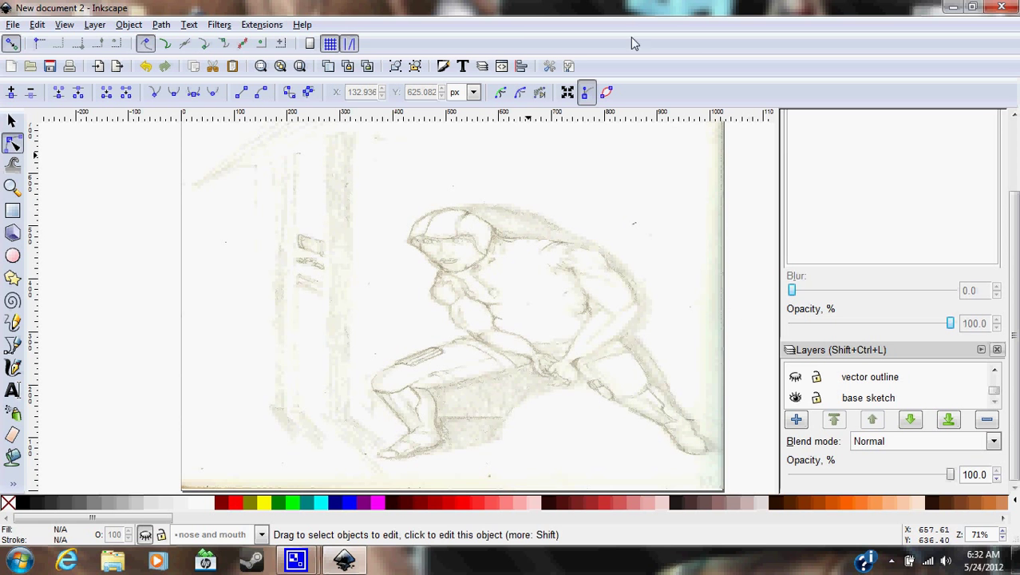
left_click(961, 7)
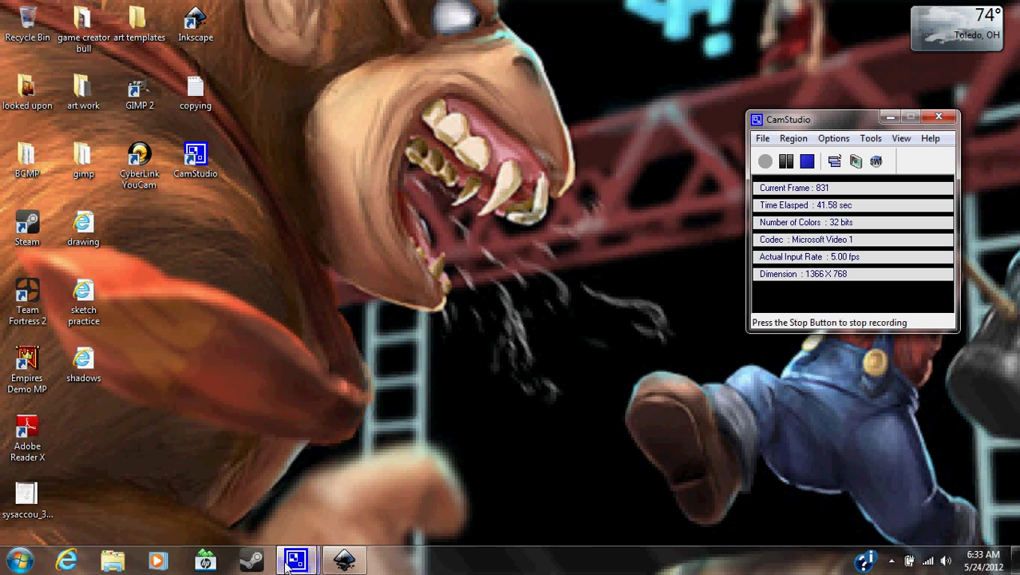
left_click(344, 559)
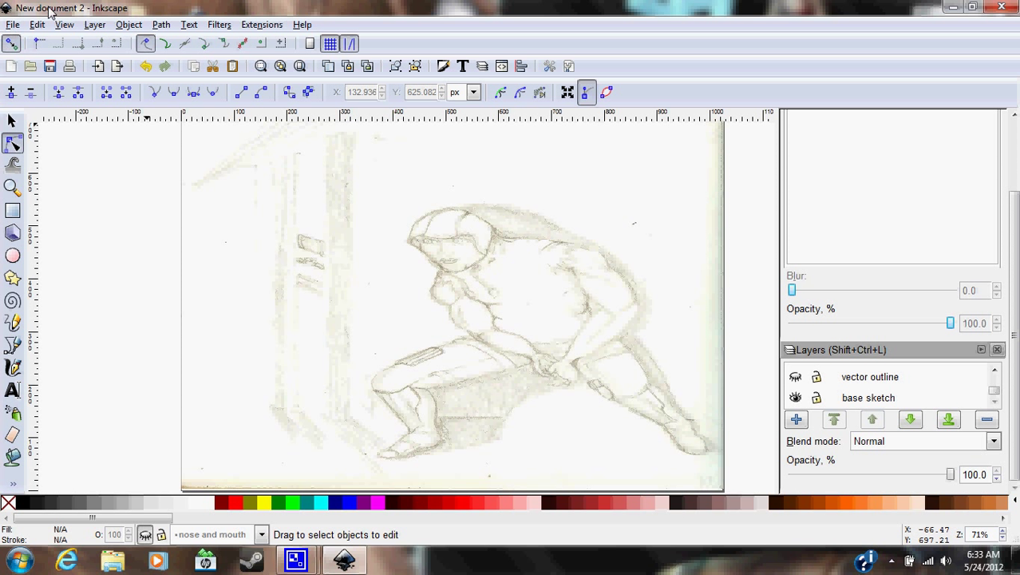
left_click(12, 25)
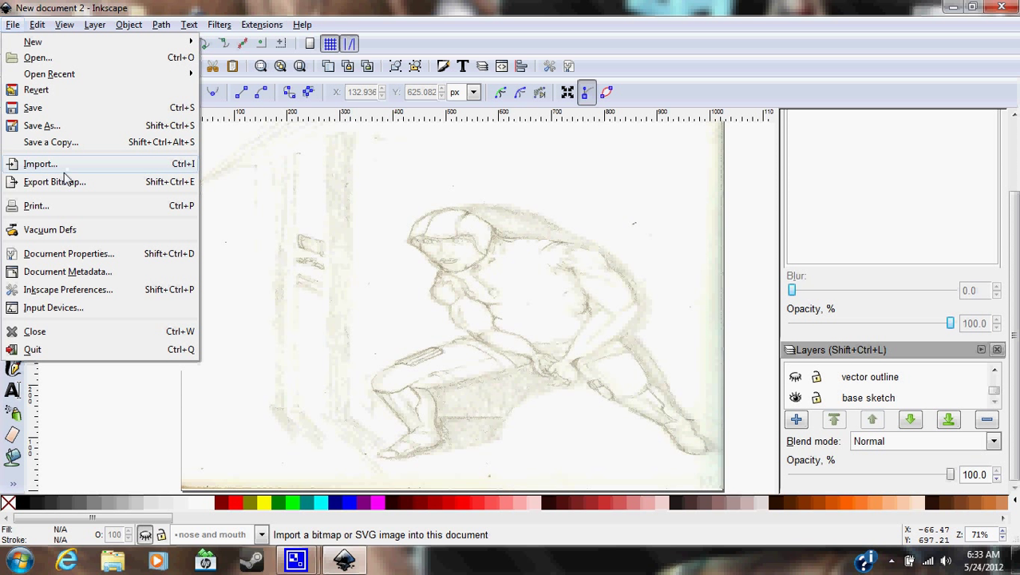
left_click(262, 25)
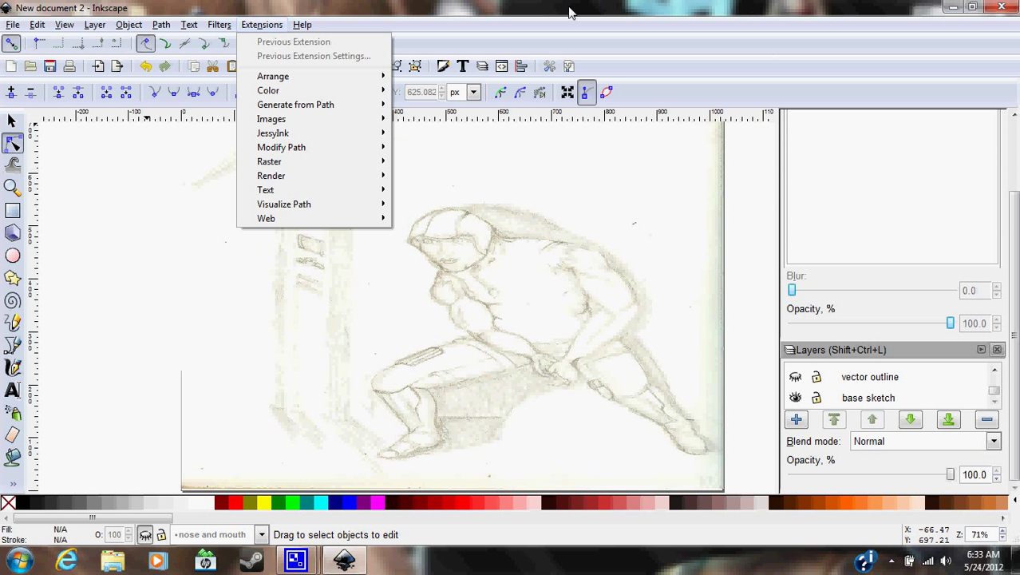
left_click(704, 48)
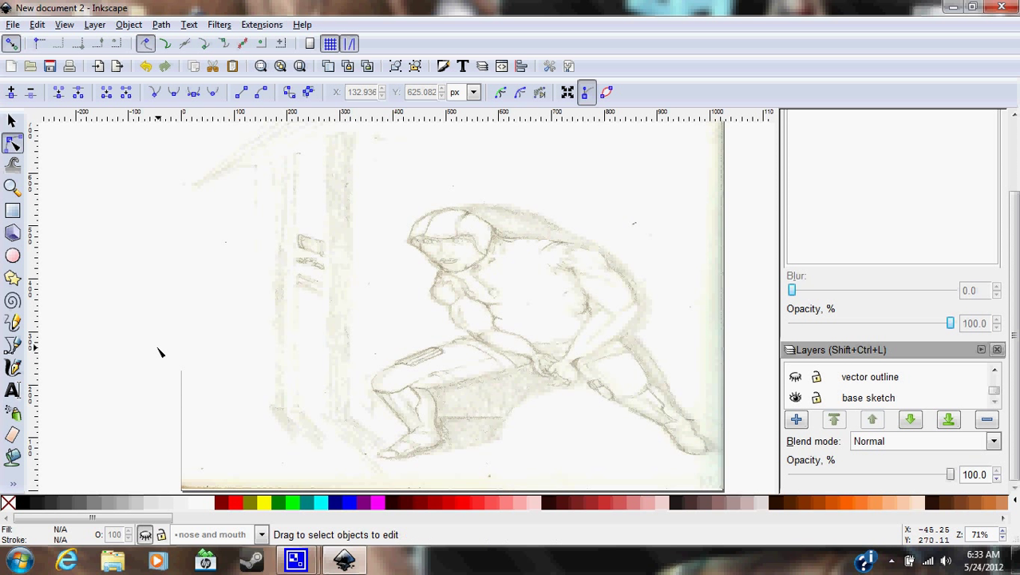
scroll(160, 351, "down", 2)
scroll(159, 348, "up", 2)
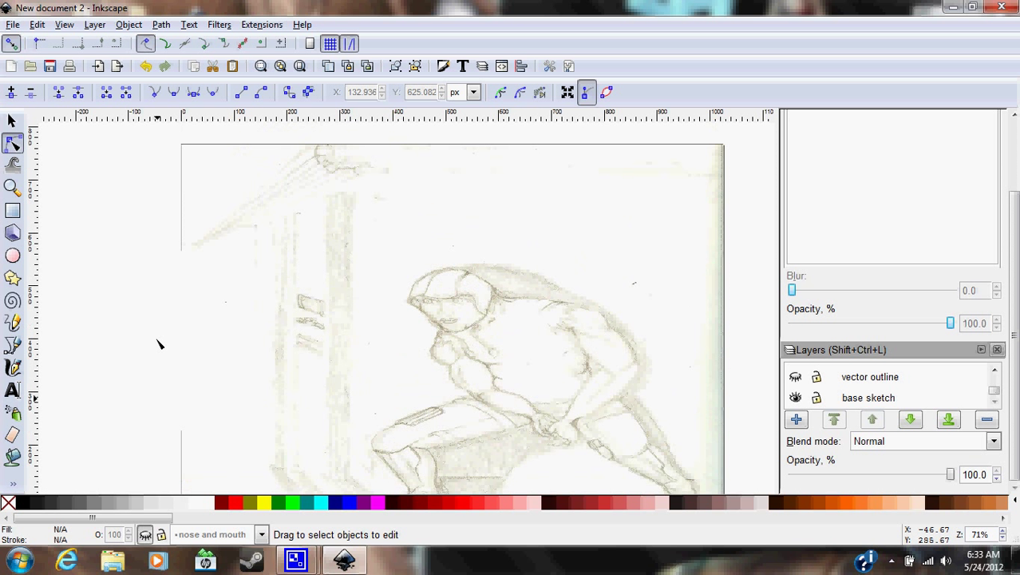
scroll(163, 339, "down", 2)
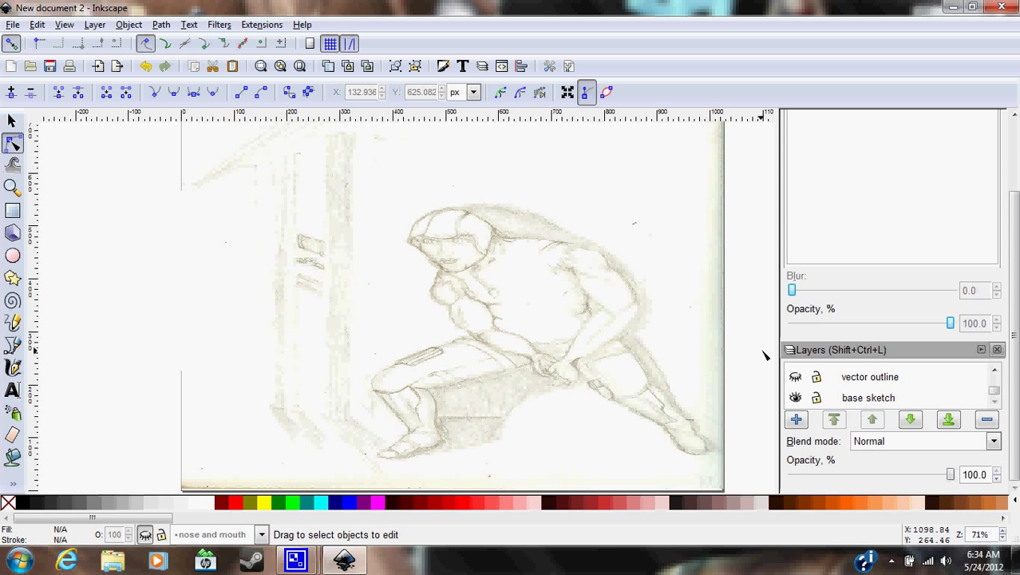
Start adding a new layer but cancel, then close the Layer menu without choosing anything
key("shift+ctrl+n")
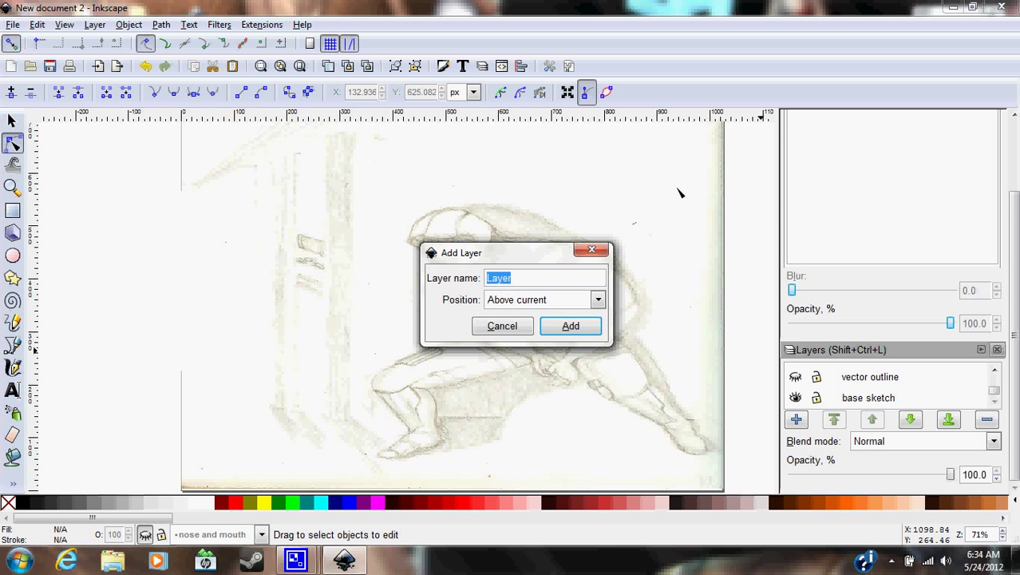
left_click(591, 249)
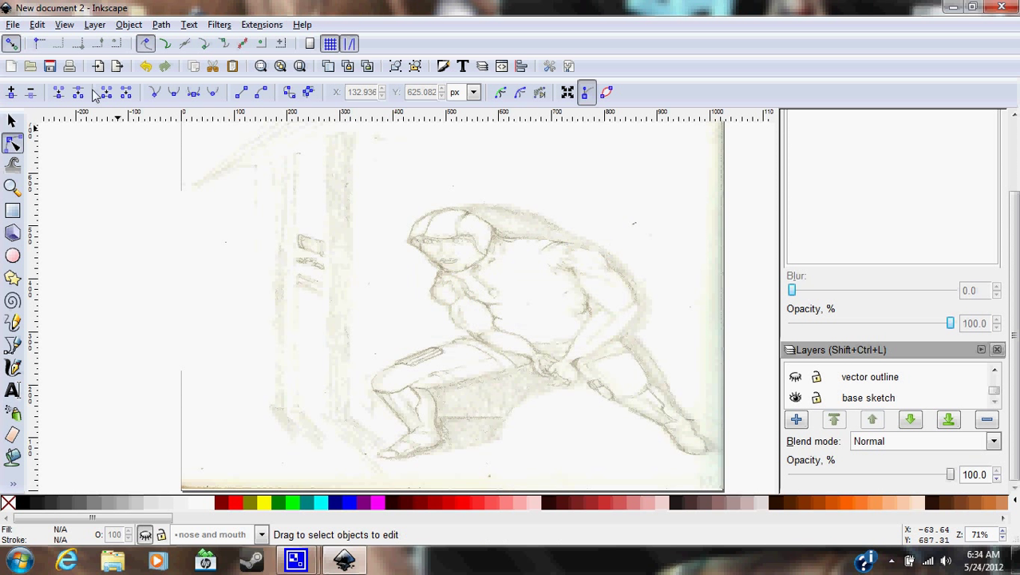
left_click(98, 26)
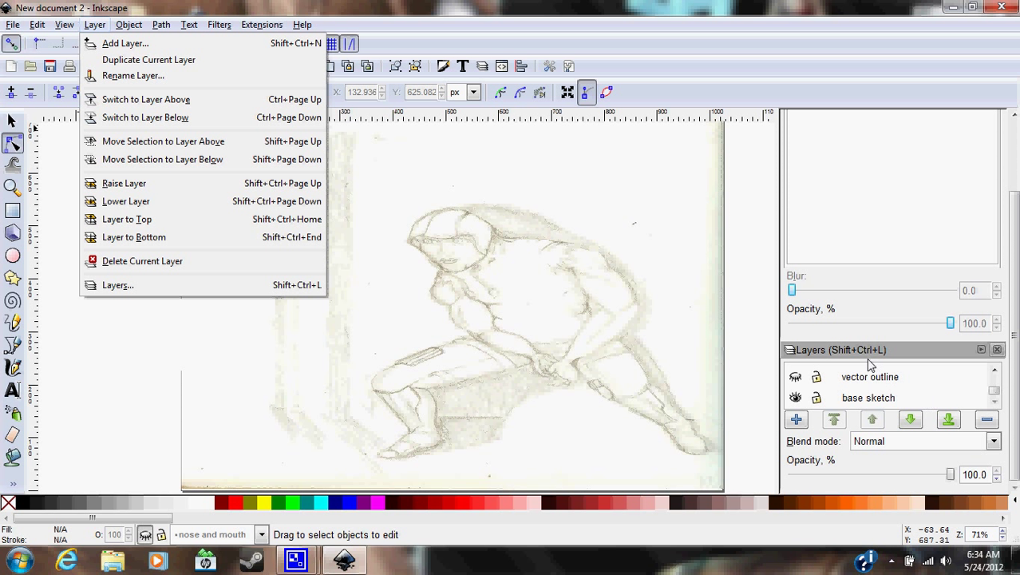
left_click(816, 358)
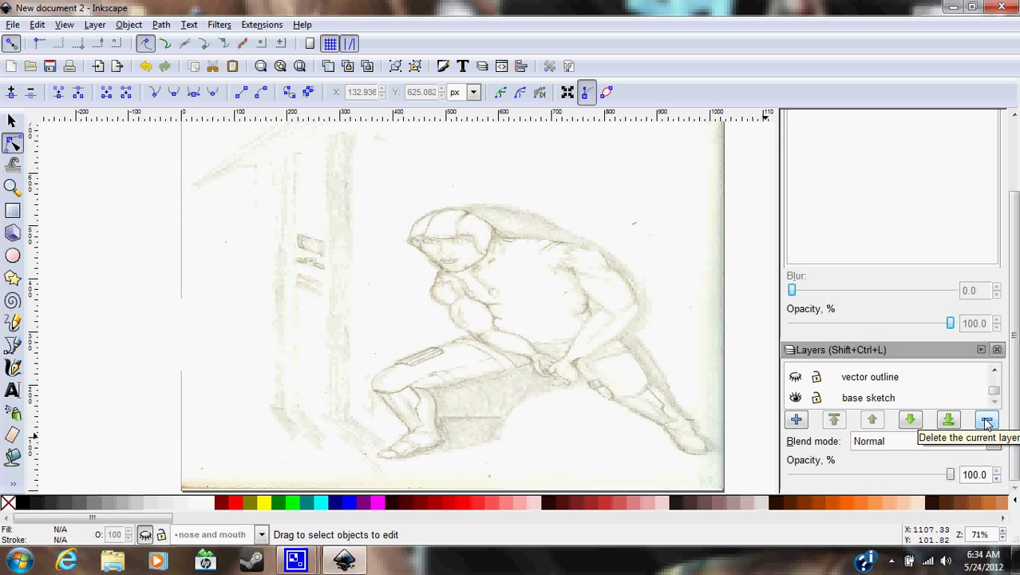
Toggle the vector outline layer's visibility several times, ending with it hidden
left_click(795, 378)
left_click(795, 378)
left_click(795, 378)
left_click(795, 378)
left_click(795, 378)
scroll(795, 381, "up", 2)
scroll(796, 383, "down", 2)
left_click(796, 383)
left_click(796, 383)
left_click(796, 383)
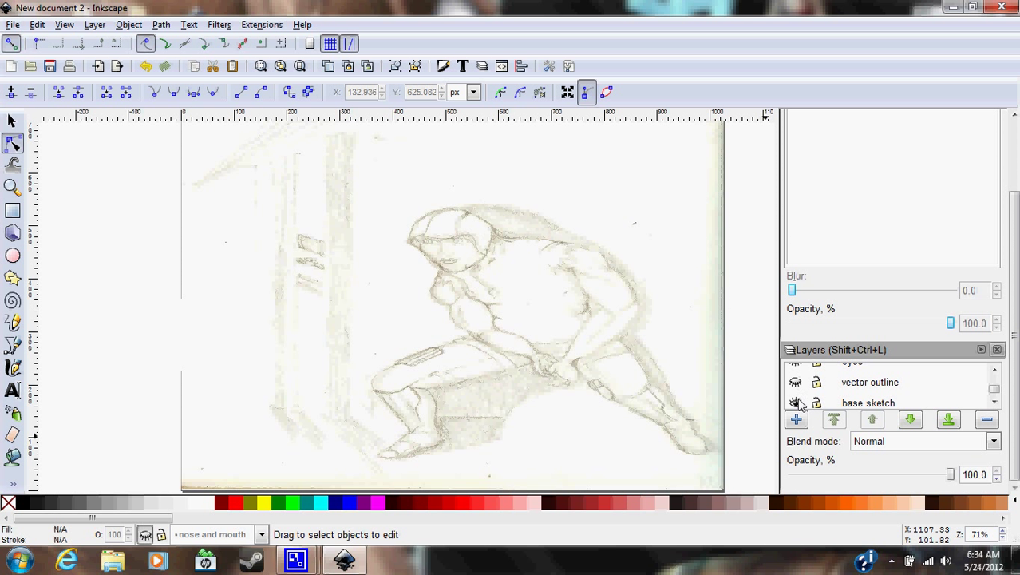
Show the vector outline, eyes, and nose and mouth layers, keeping base sketch visible
left_click(796, 402)
left_click(795, 400)
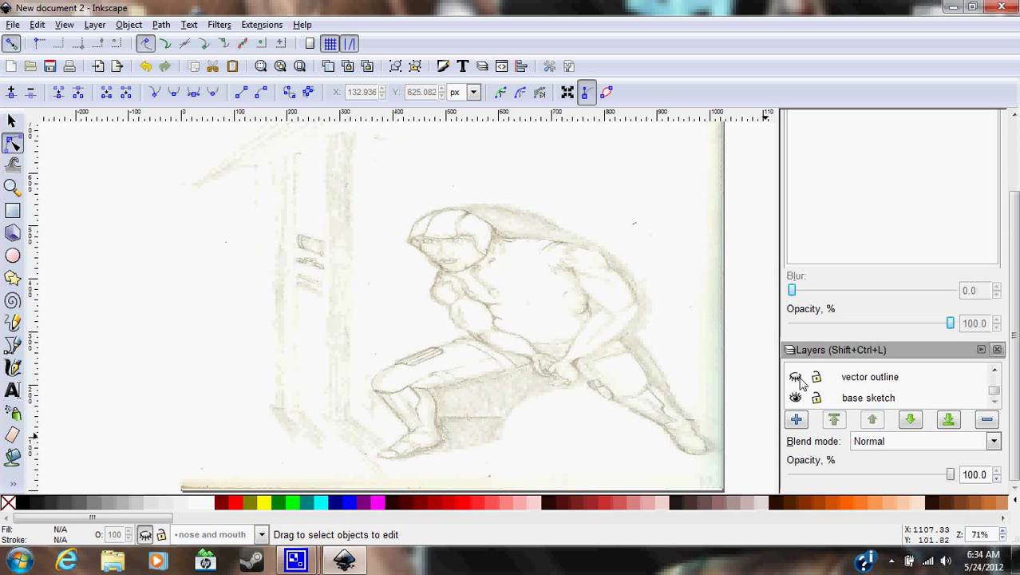
left_click(795, 377)
scroll(799, 390, "up", 2)
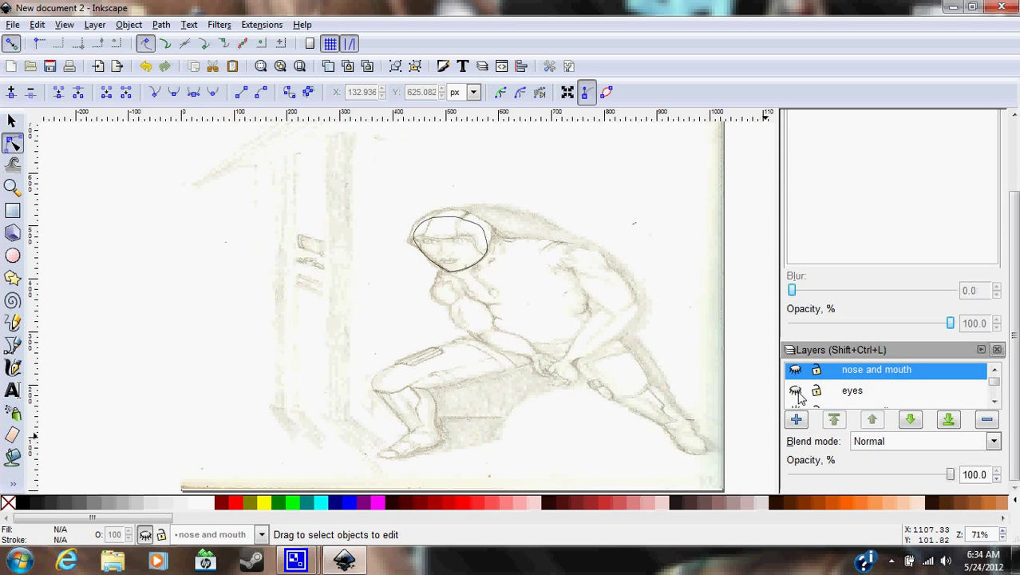
left_click(796, 391)
left_click(795, 397)
left_click(795, 396)
left_click(795, 374)
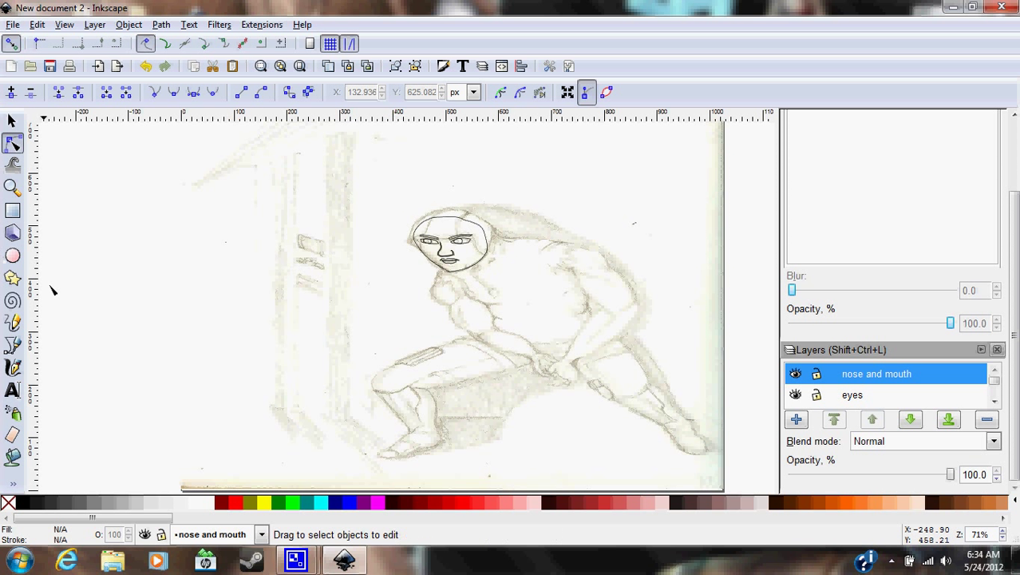
Draw a closed eight-corner straight-sided polygon left of the face with the Bezier tool
scroll(53, 289, "down", 1)
scroll(49, 290, "up", 2)
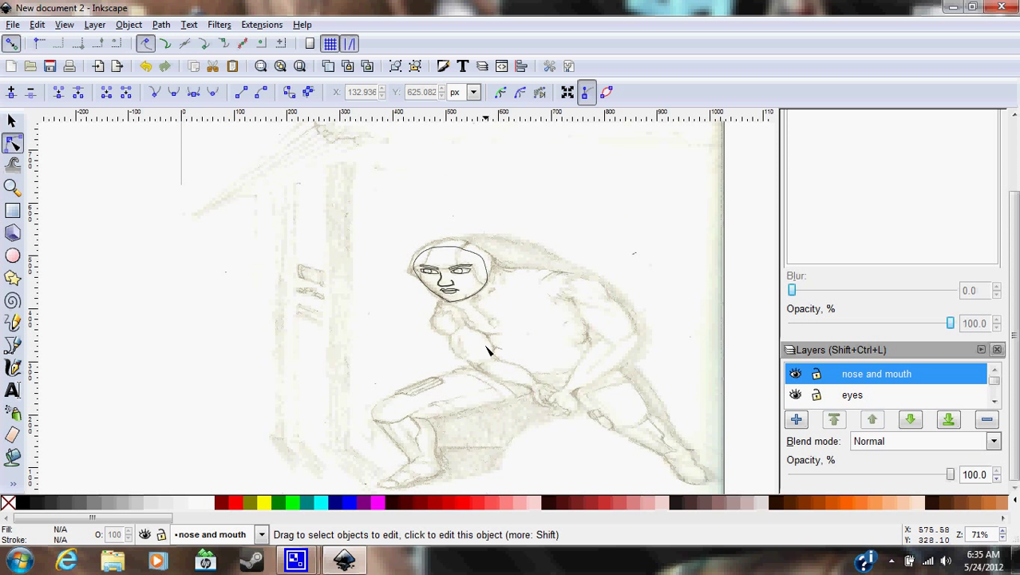
scroll(444, 271, "up", 3)
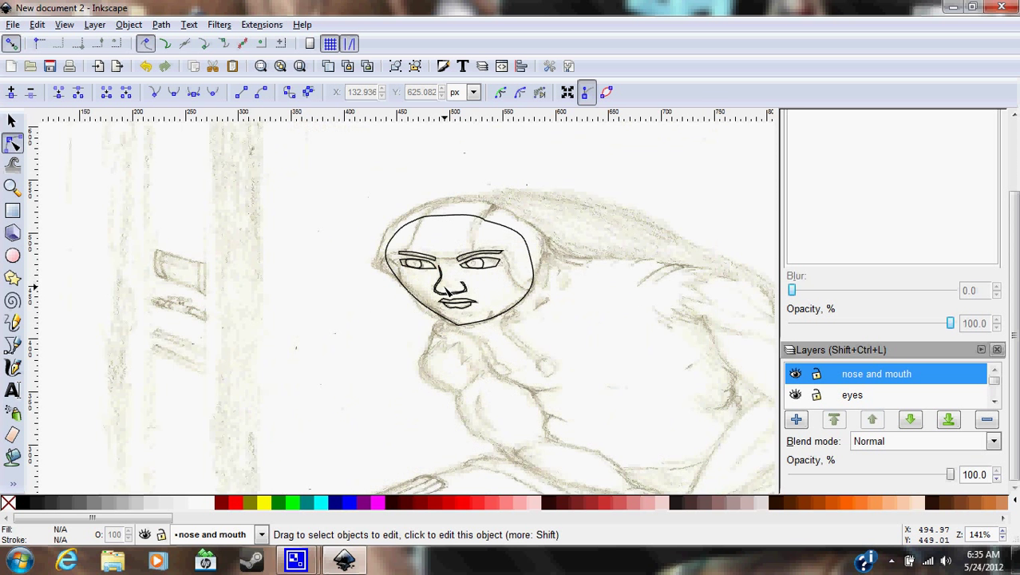
scroll(449, 294, "up", 1)
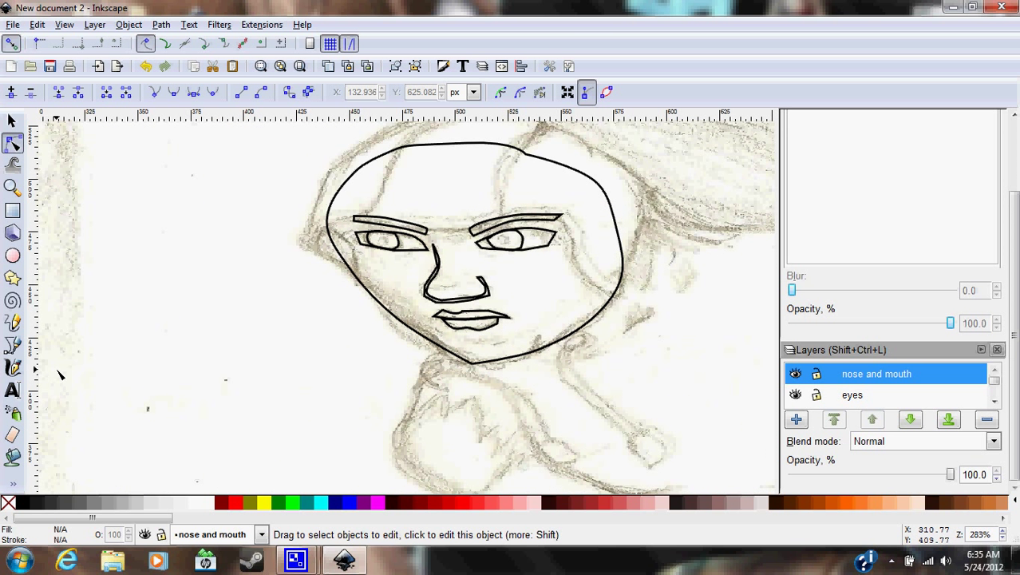
left_click(13, 345)
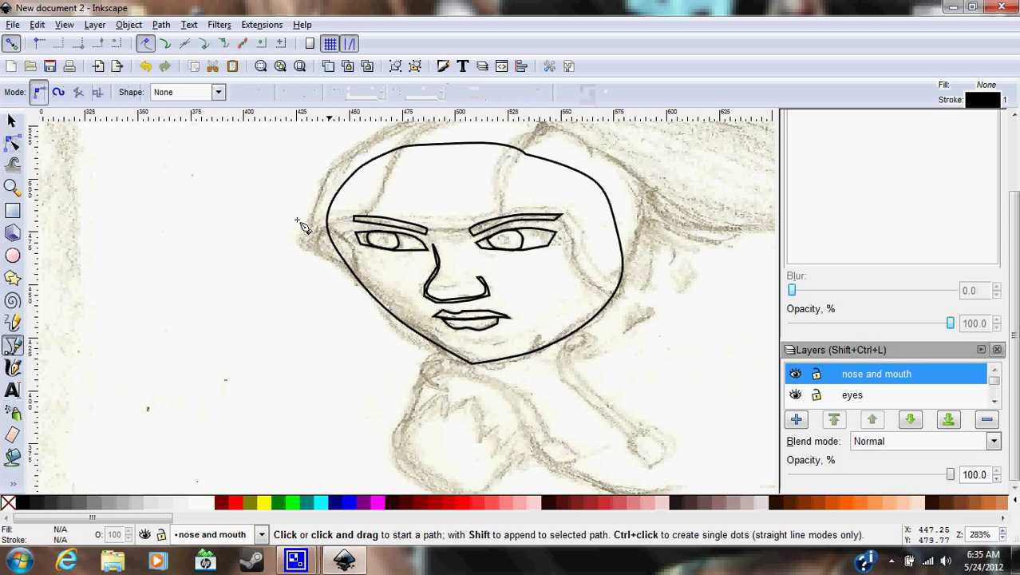
left_click(105, 207)
left_click(89, 264)
left_click(114, 312)
left_click(199, 323)
left_click(243, 259)
left_click(243, 208)
left_click(204, 177)
left_click(139, 186)
left_click(105, 208)
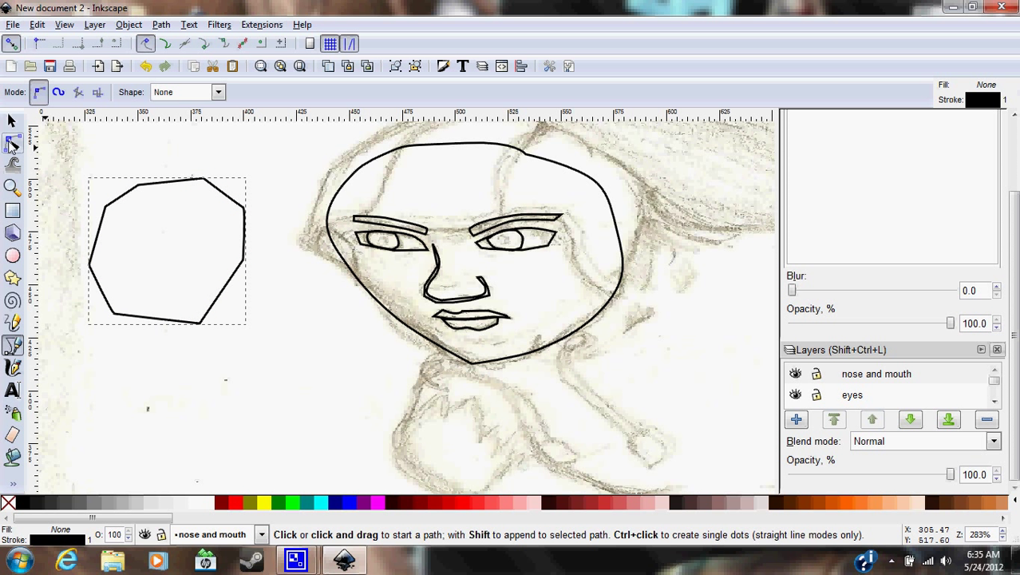
left_click(12, 143)
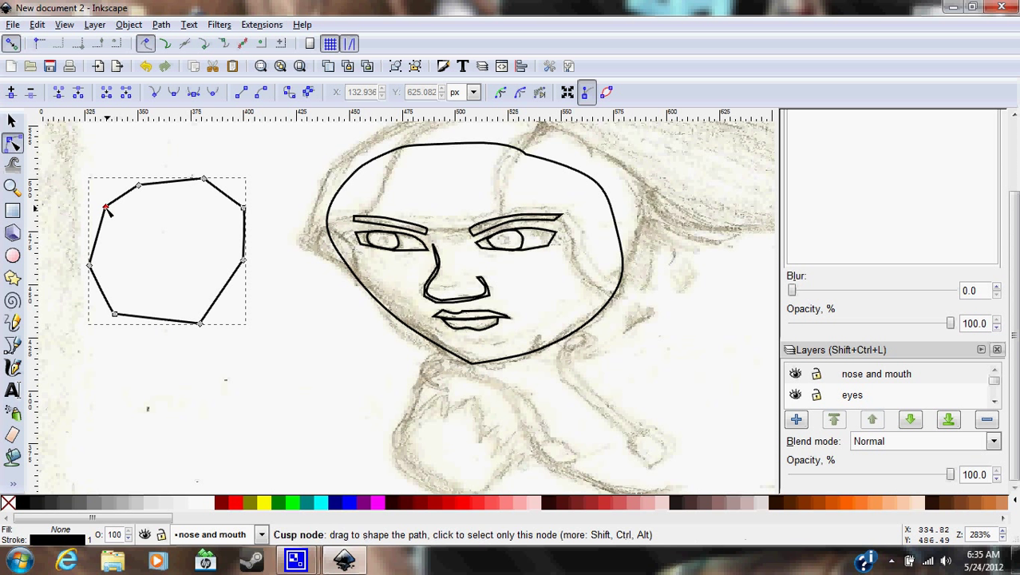
Make all eight polygon nodes smooth into a rounded loop, then pull a small tip out at upper right
key("ctrl")
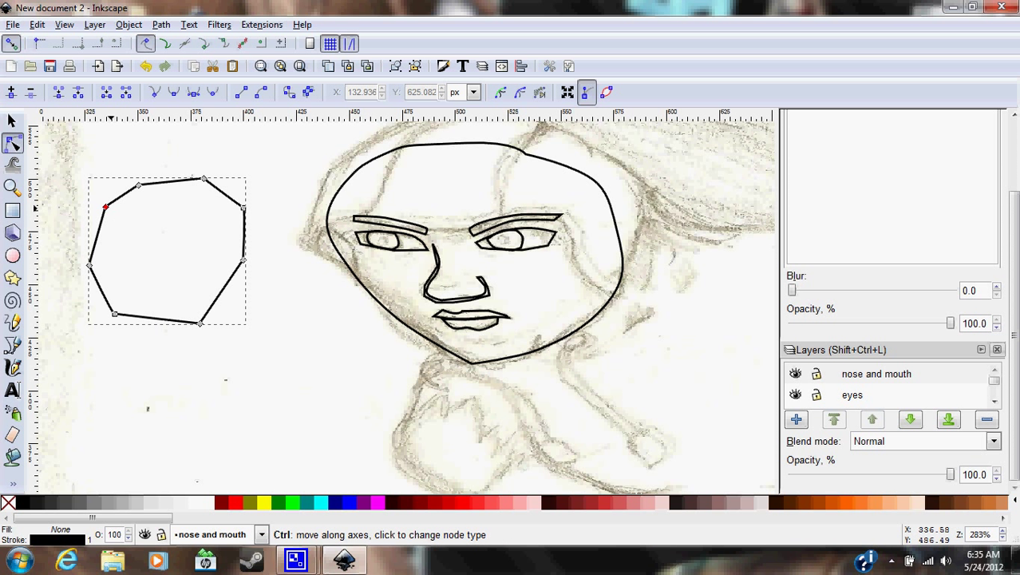
left_click(105, 208, "ctrl")
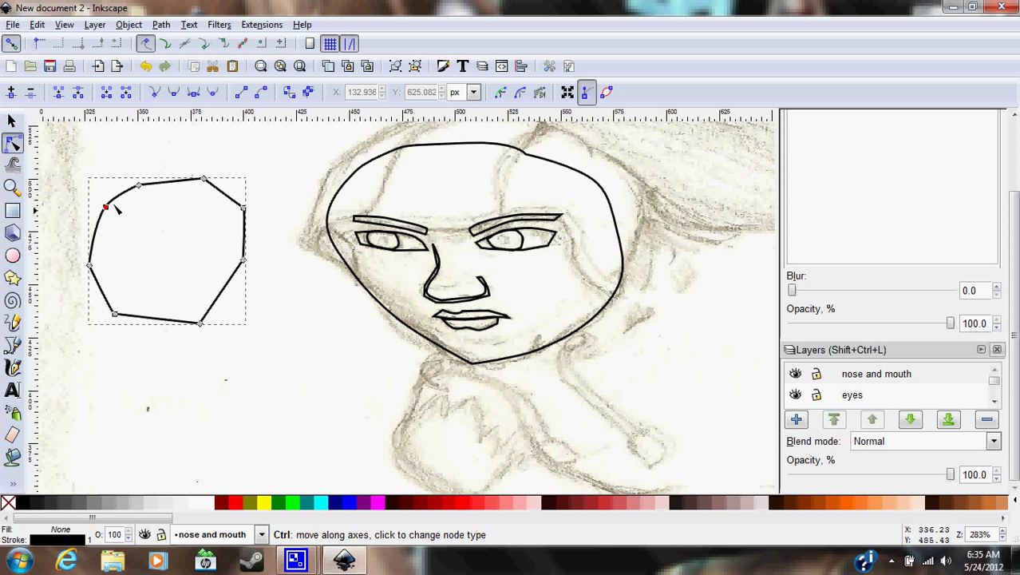
left_click(140, 185, "ctrl")
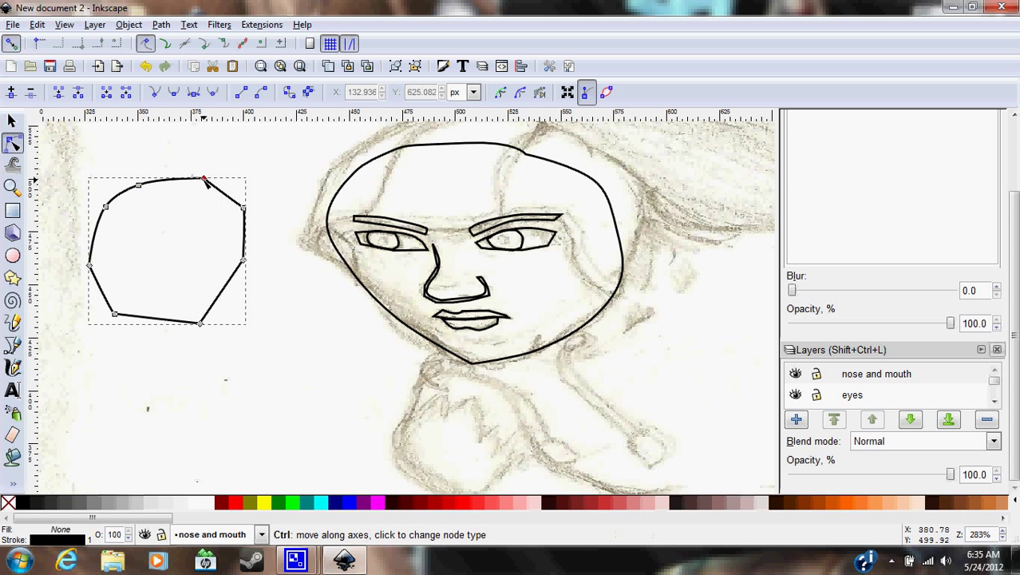
left_click(205, 179, "ctrl")
left_click(243, 208, "ctrl")
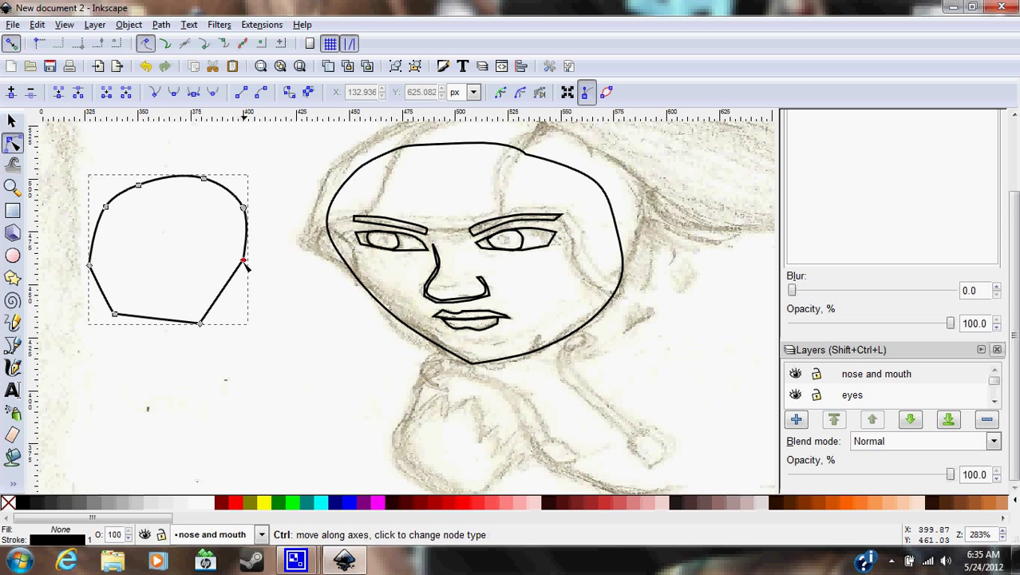
left_click(244, 263, "ctrl")
left_click(201, 323, "ctrl")
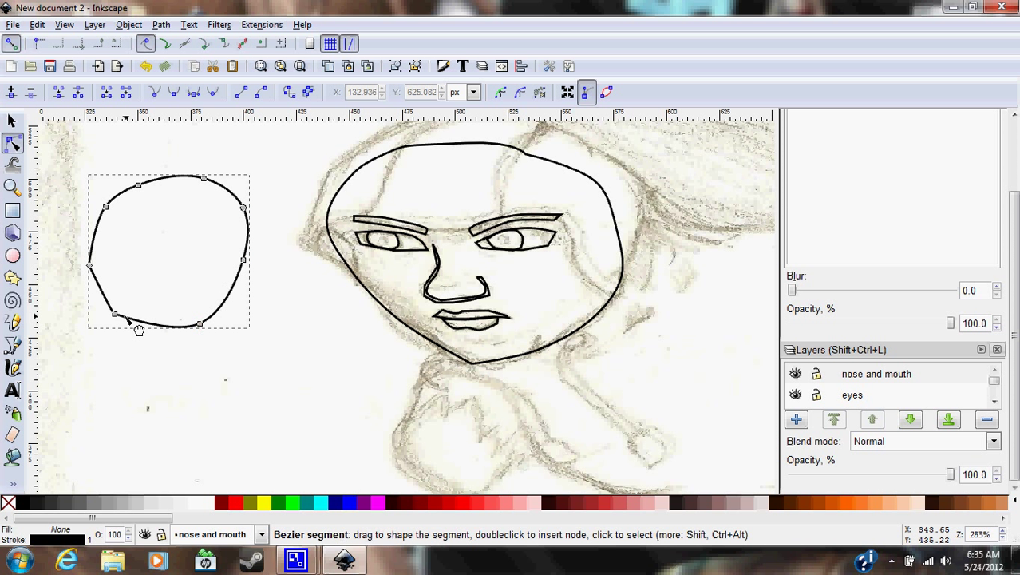
left_click(116, 314, "ctrl")
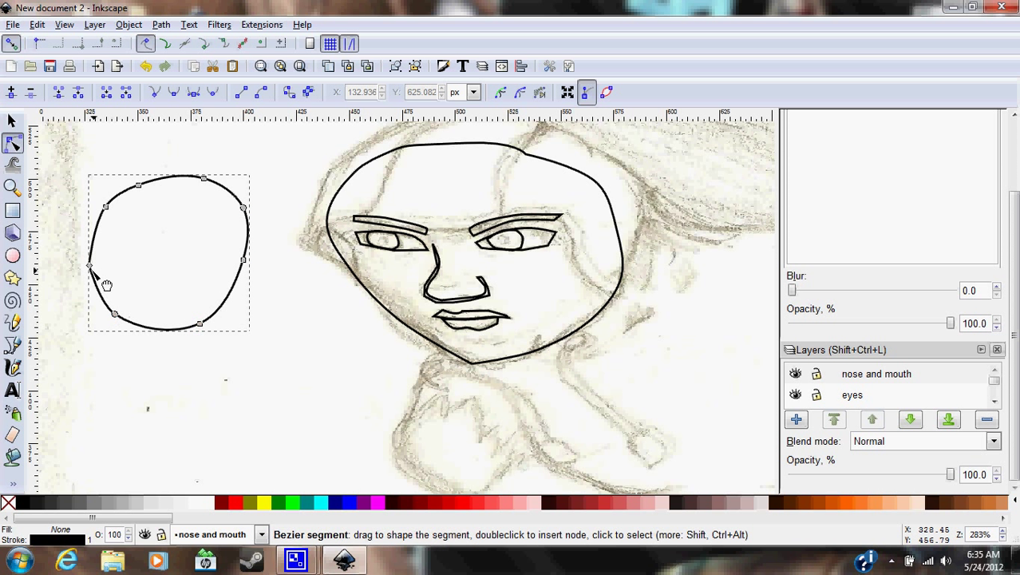
left_click(89, 267, "ctrl")
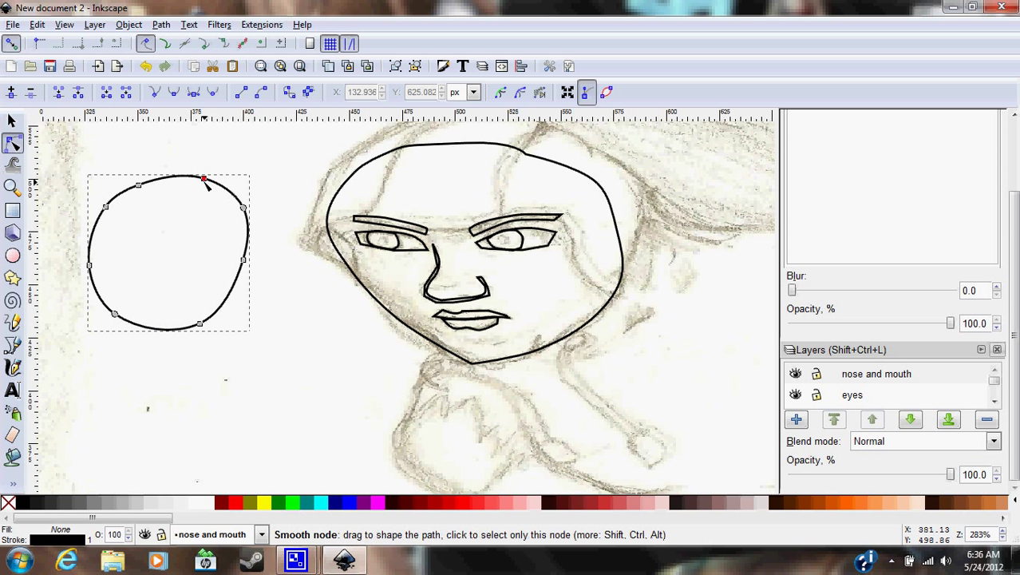
mouse_move(217, 198)
left_mouse_down()
mouse_move(220, 210)
mouse_move(218, 191)
mouse_move(209, 195)
mouse_move(220, 195)
left_mouse_up()
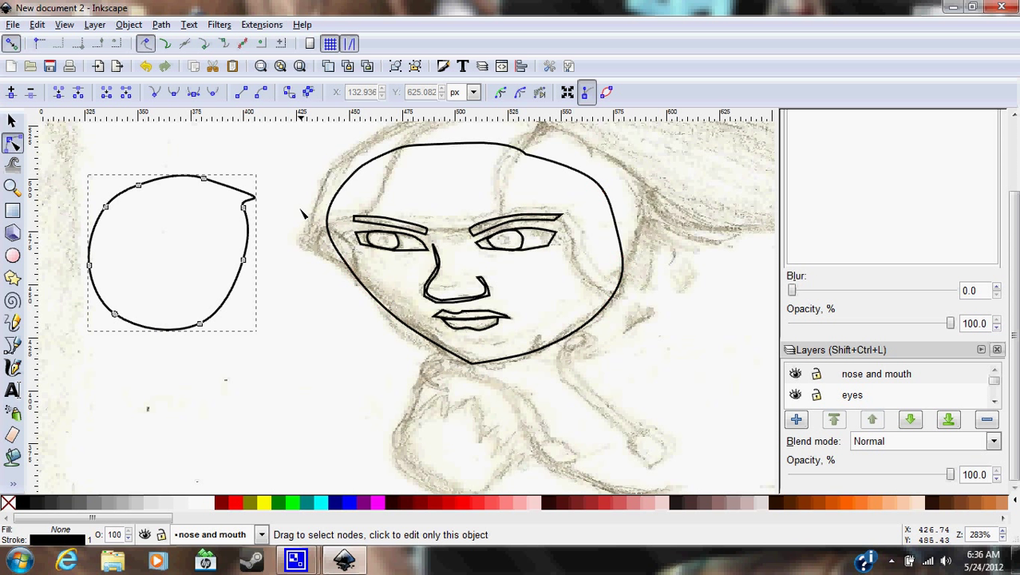
Undo the tip, drag the top-right curve inward into a V-shaped mouth, and refine nearby nodes
key("ctrl+z")
left_click(204, 178)
mouse_move(222, 188)
left_mouse_down()
mouse_move(209, 202)
mouse_move(232, 172)
mouse_move(215, 211)
mouse_move(187, 216)
mouse_move(162, 199)
mouse_move(211, 221)
mouse_move(222, 209)
mouse_move(180, 204)
mouse_move(236, 189)
left_mouse_up()
left_click(237, 191)
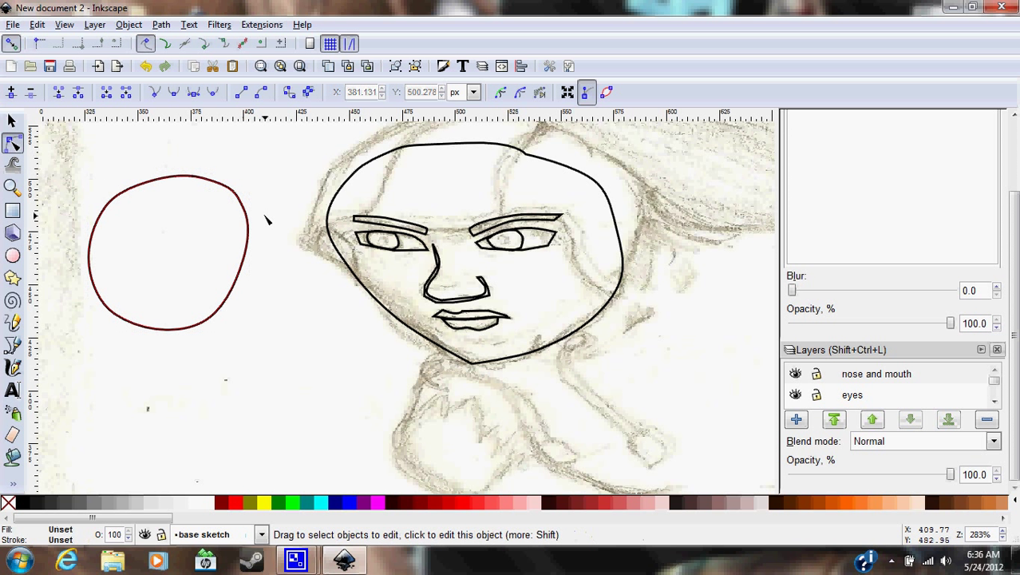
left_click(225, 188)
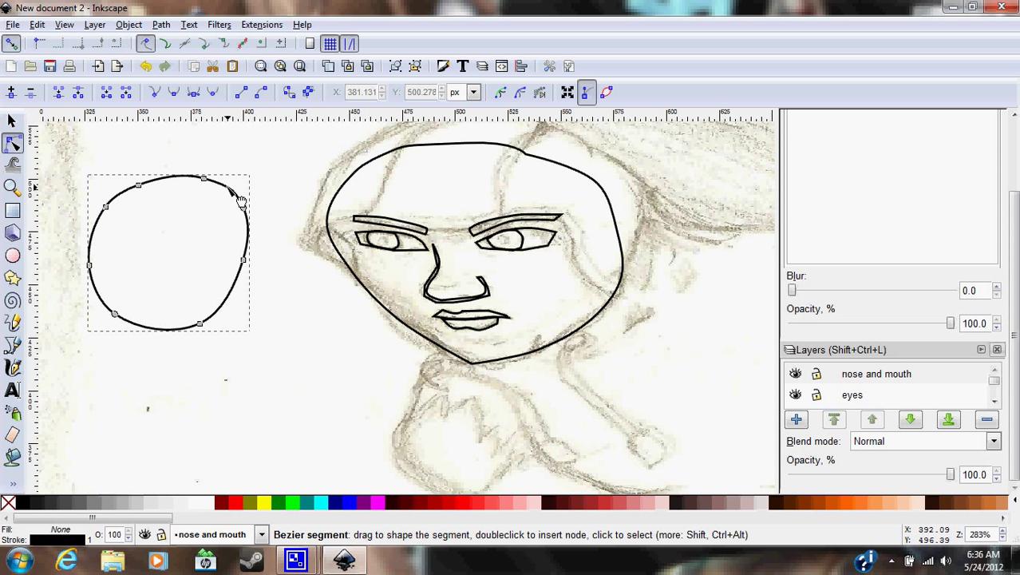
left_click_drag(238, 196, 171, 270)
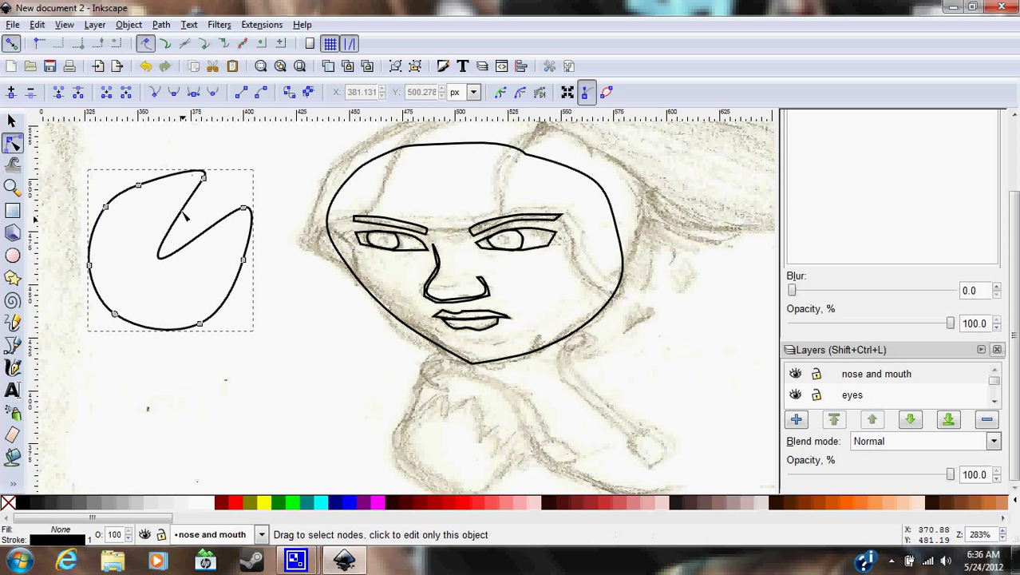
mouse_move(139, 186)
left_mouse_down()
mouse_move(140, 175)
mouse_move(134, 181)
left_mouse_up()
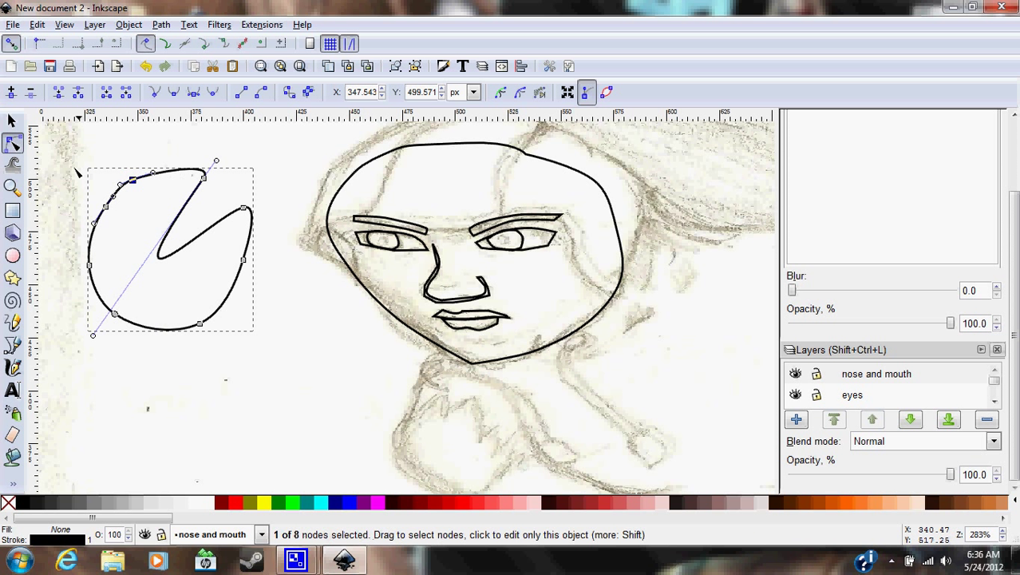
left_click_drag(247, 266, 252, 272)
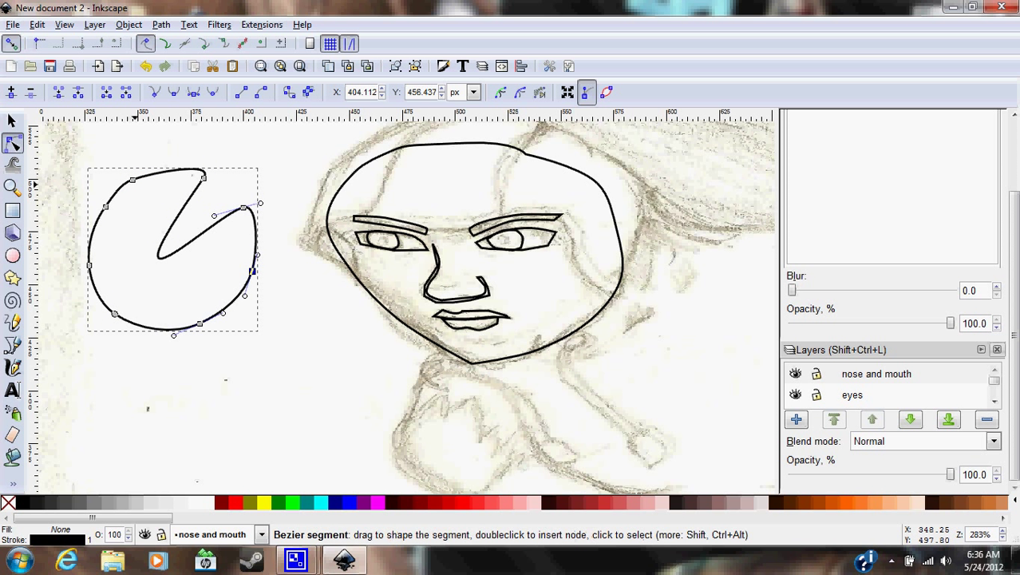
left_click_drag(134, 180, 149, 174)
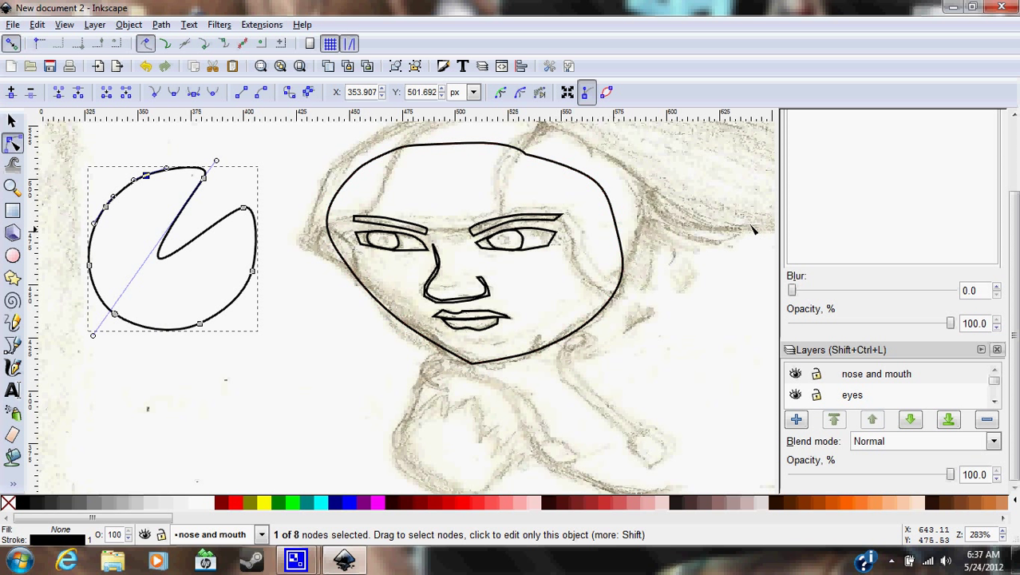
Put the 'nose and mouth' layer name into edit mode, then scroll the canvas down and back up
double_click(884, 375)
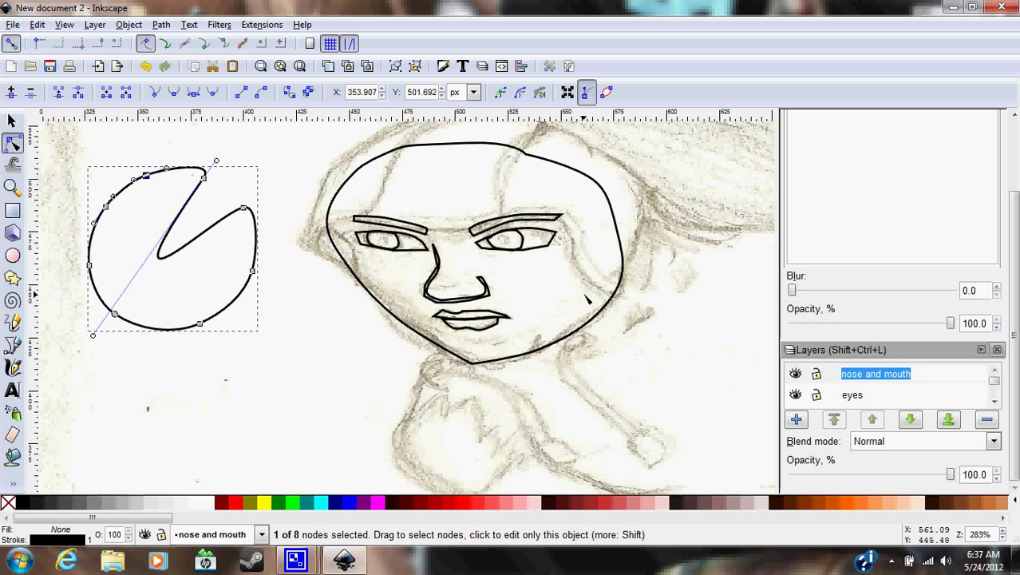
scroll(136, 246, "down", 10)
scroll(182, 268, "down", 3)
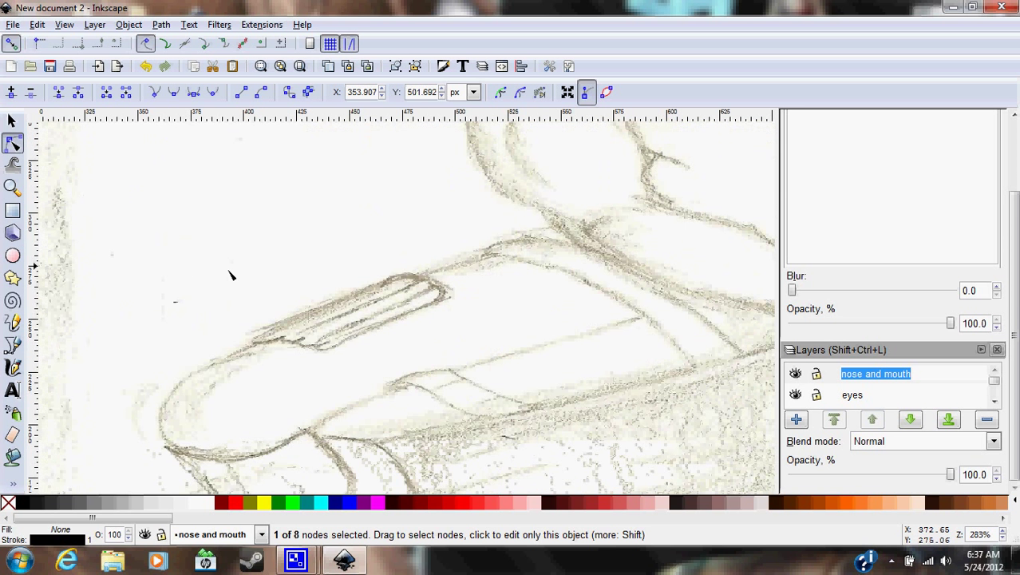
scroll(319, 295, "up", 3)
scroll(273, 278, "up", 10)
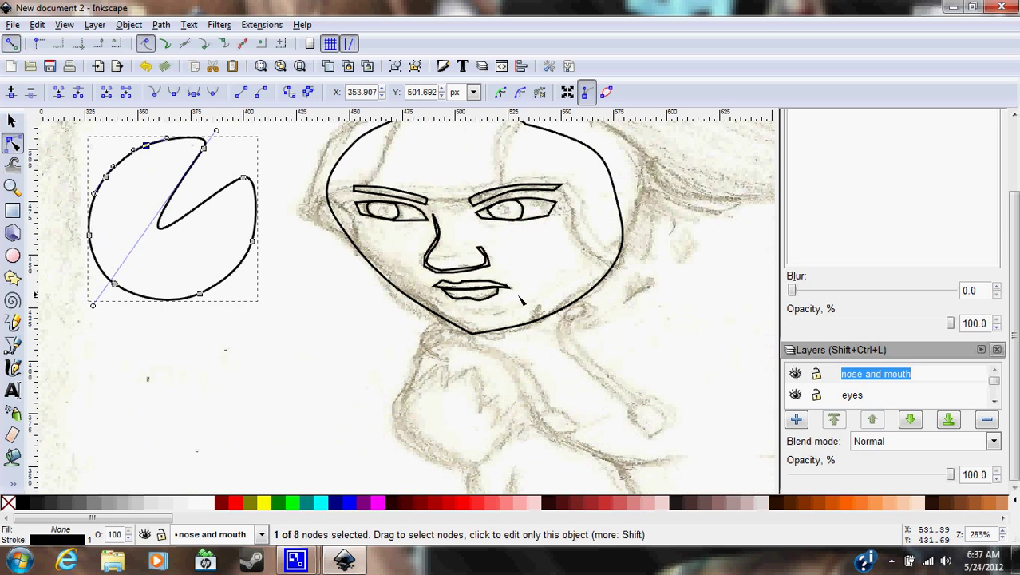
scroll(499, 313, "up", 2)
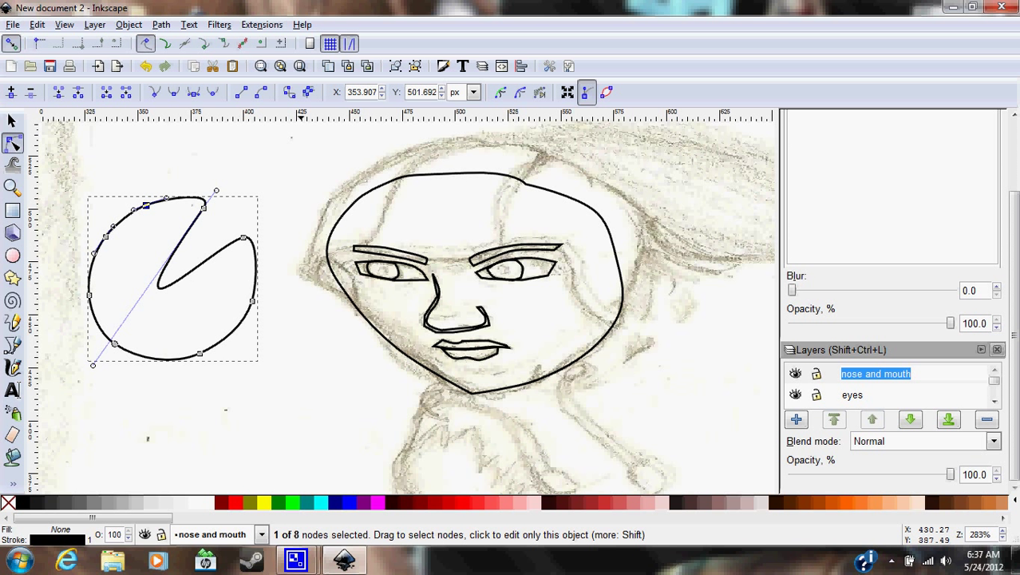
Bring the CamStudio recorder window to the front from its taskbar preview
mouse_move(297, 562)
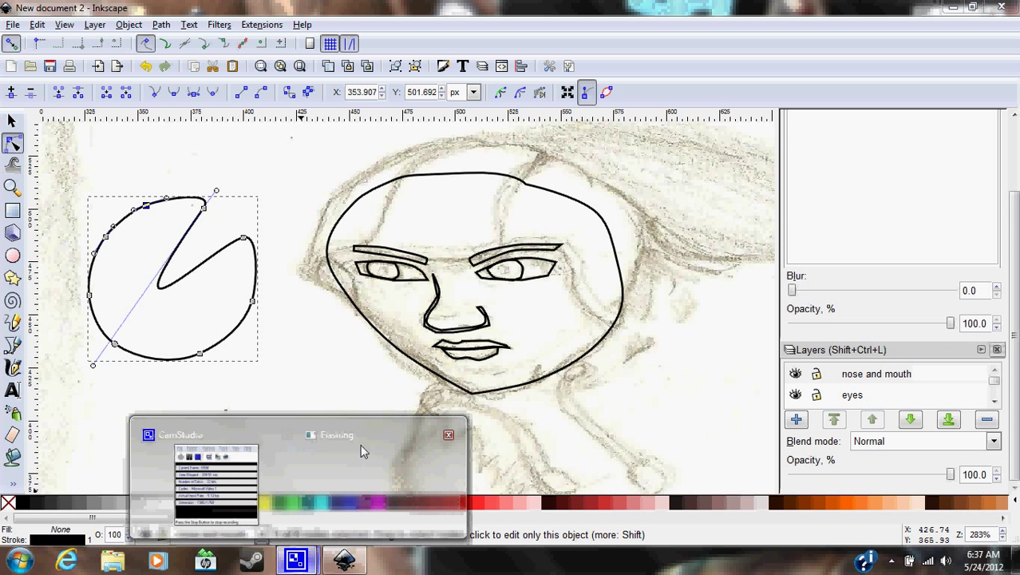
mouse_move(368, 436)
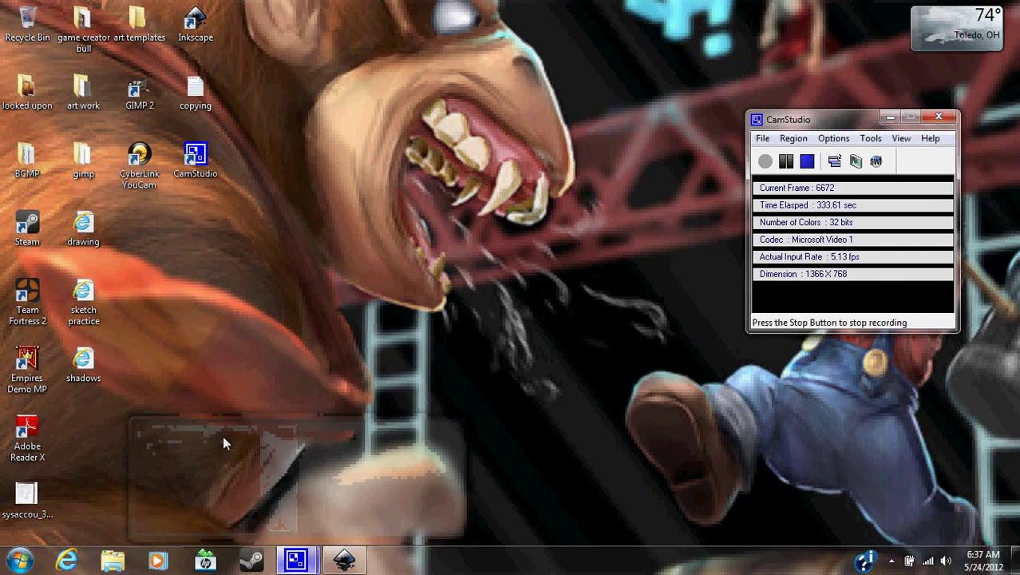
left_click(223, 435)
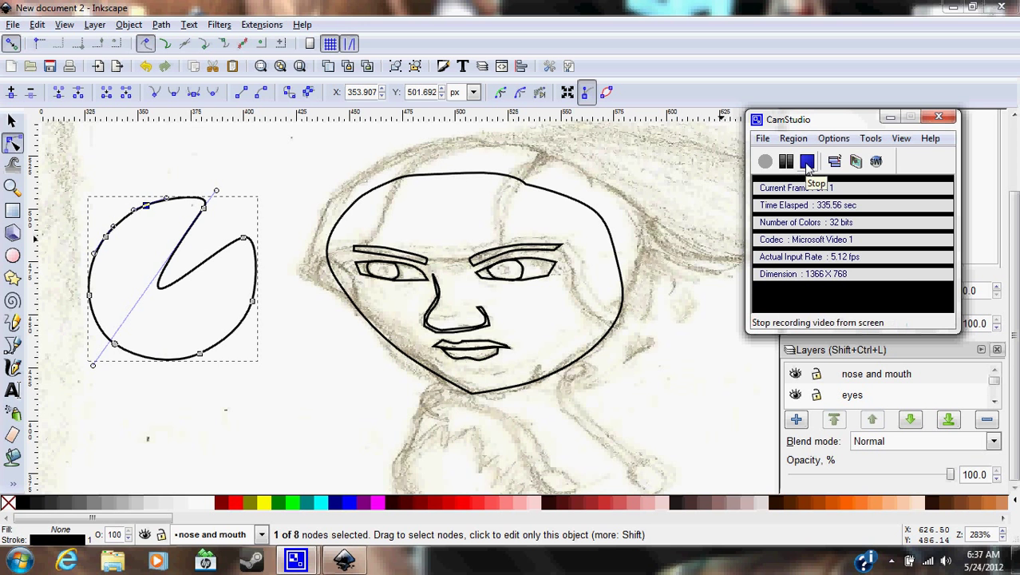